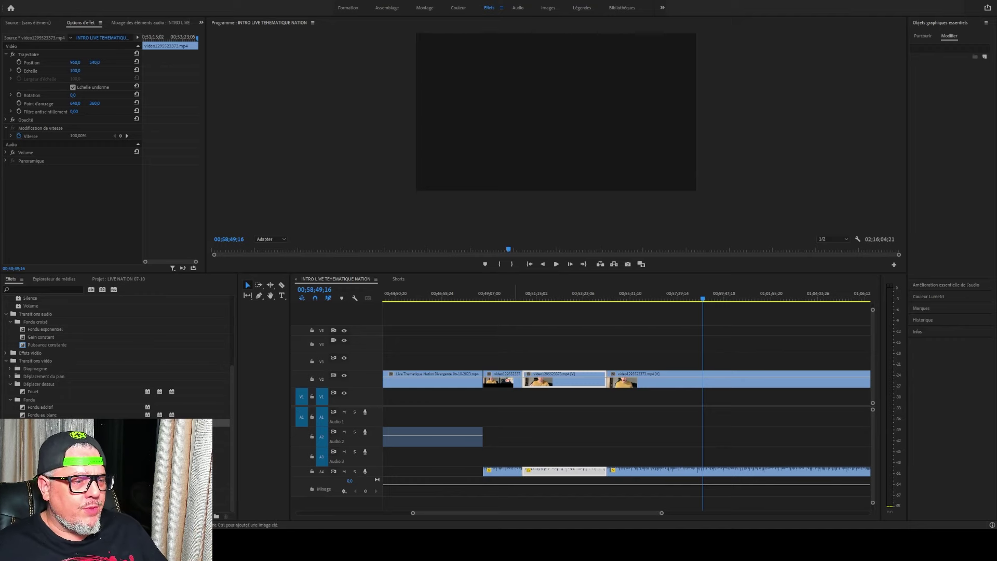
Step: Open the Shorts sequence and mute its first audio track, A1
{"action": "left_click_drag", "start_coordinate": [592, 312], "coordinate": [627, 346]}
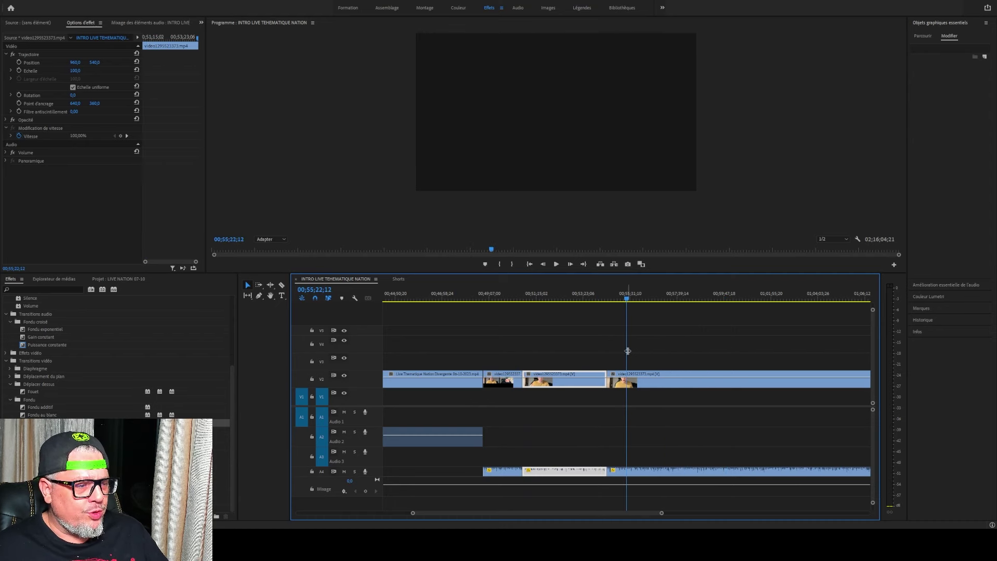
{"action": "left_click", "coordinate": [399, 279]}
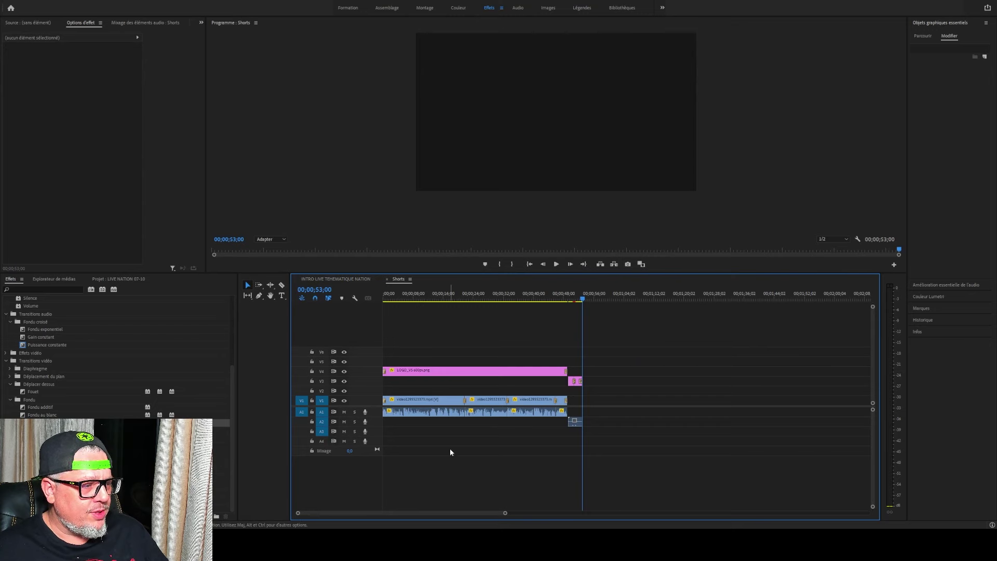
{"action": "left_click_drag", "start_coordinate": [582, 299], "coordinate": [453, 332]}
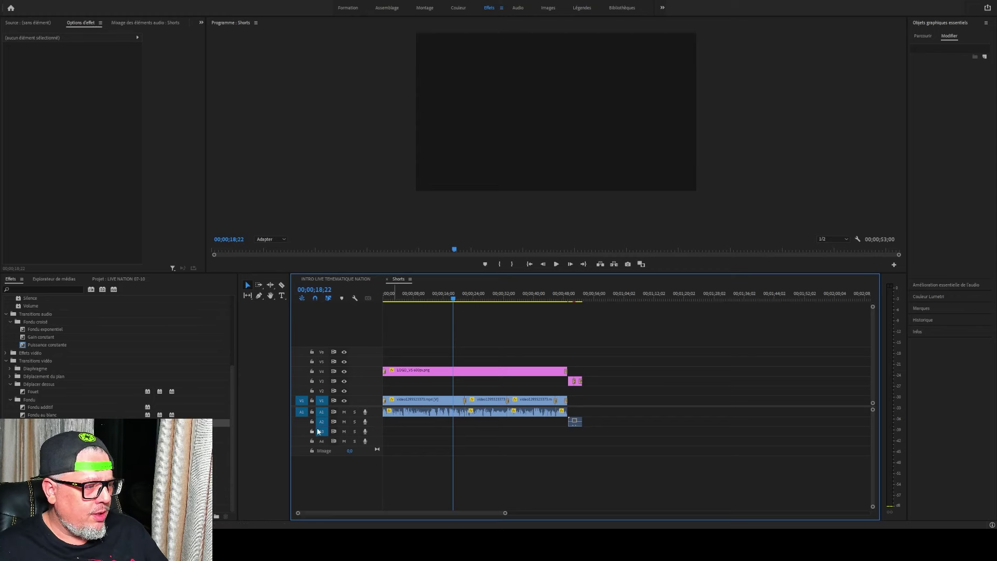
{"action": "left_click", "coordinate": [344, 411]}
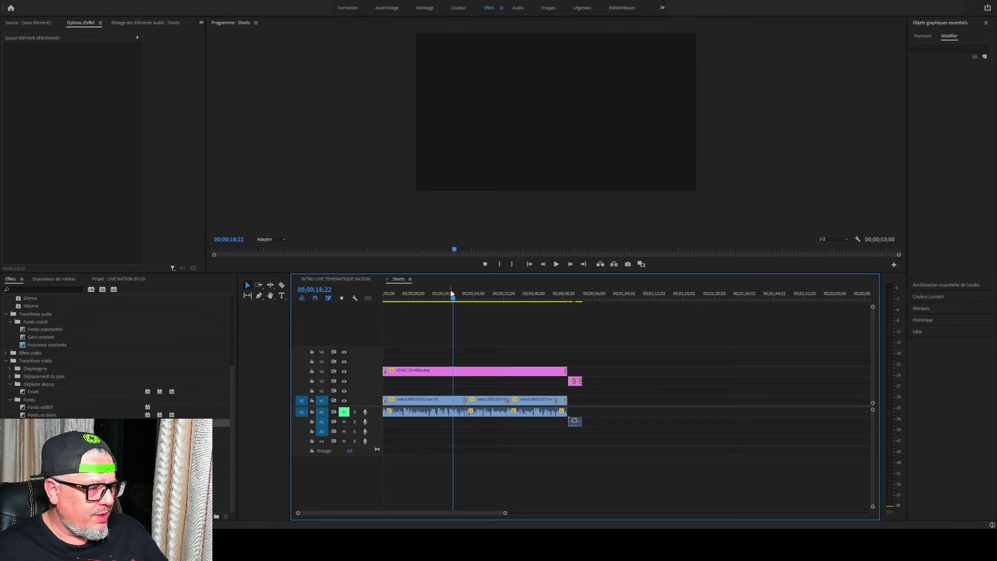
Step: Review the transition between the first and second video clips of the Shorts sequence, around 19 to 22 seconds
{"action": "left_click_drag", "start_coordinate": [454, 299], "coordinate": [455, 343]}
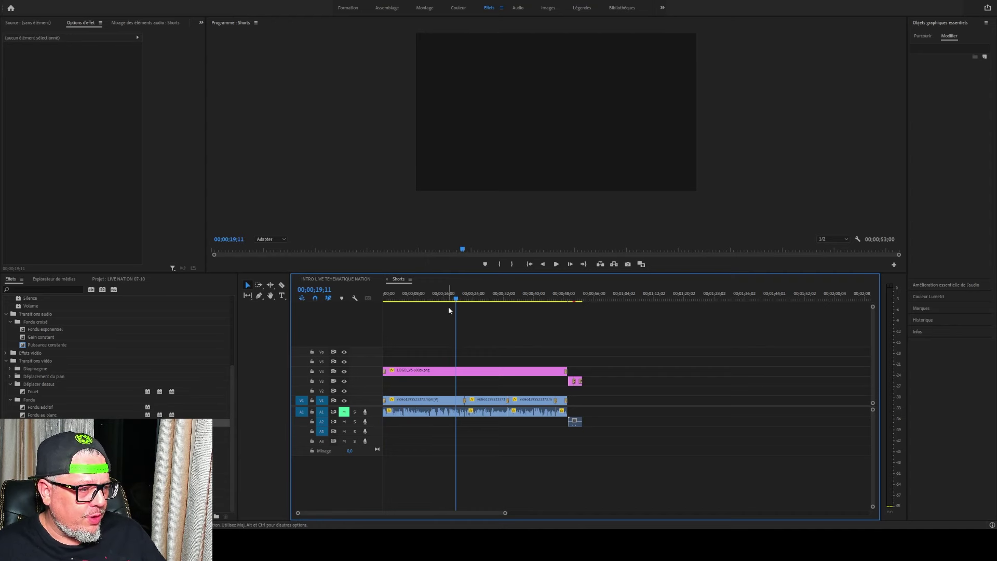
{"action": "left_click_drag", "start_coordinate": [455, 300], "coordinate": [462, 301]}
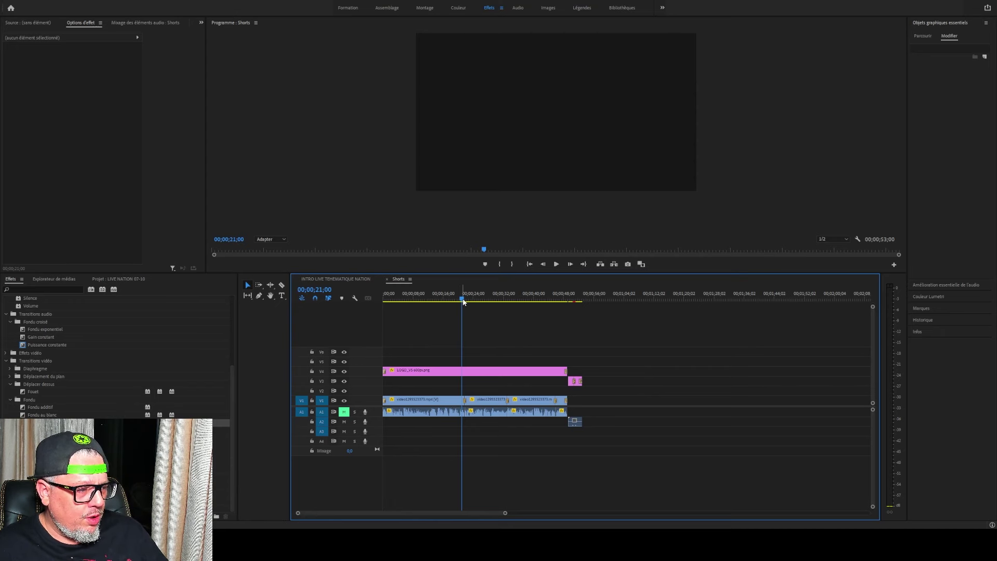
{"action": "left_click_drag", "start_coordinate": [462, 300], "coordinate": [465, 302]}
{"action": "key", "text": "space"}
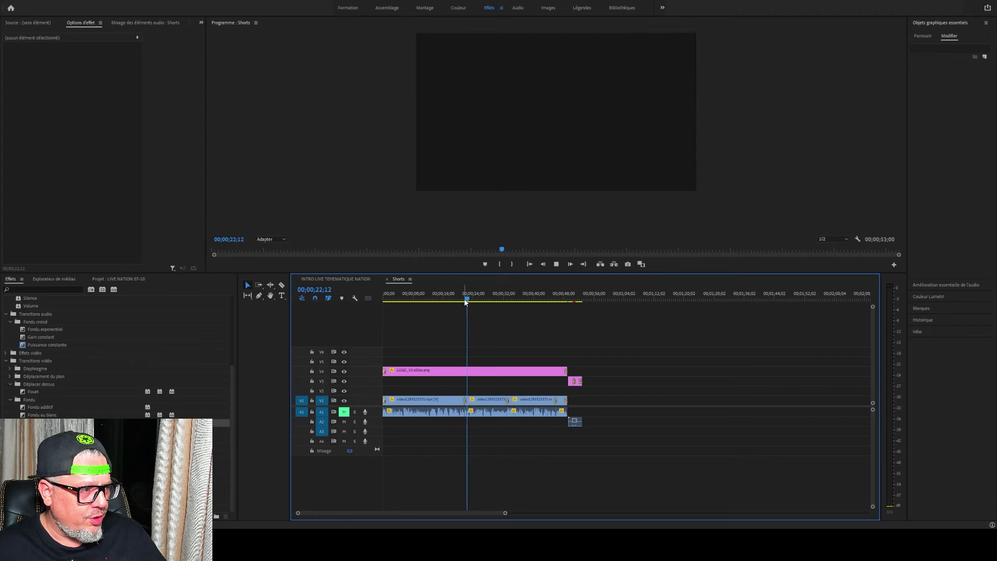
{"action": "left_click_drag", "start_coordinate": [464, 304], "coordinate": [461, 304]}
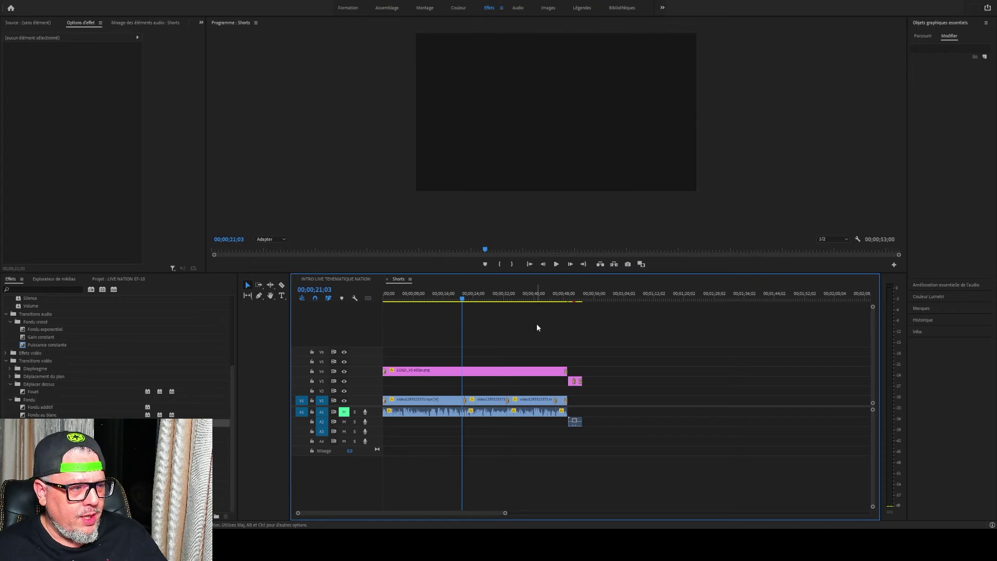
{"action": "left_click_drag", "start_coordinate": [463, 299], "coordinate": [467, 299]}
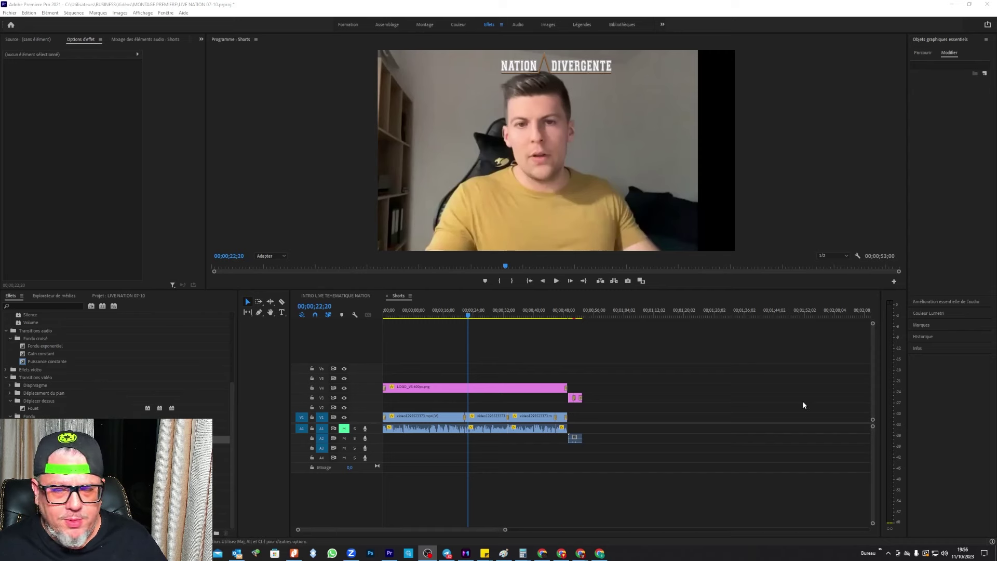
Step: Review the transition between the second and third video clips and check the framing of the last clip in the Shorts sequence
{"action": "left_click_drag", "start_coordinate": [468, 317], "coordinate": [499, 322]}
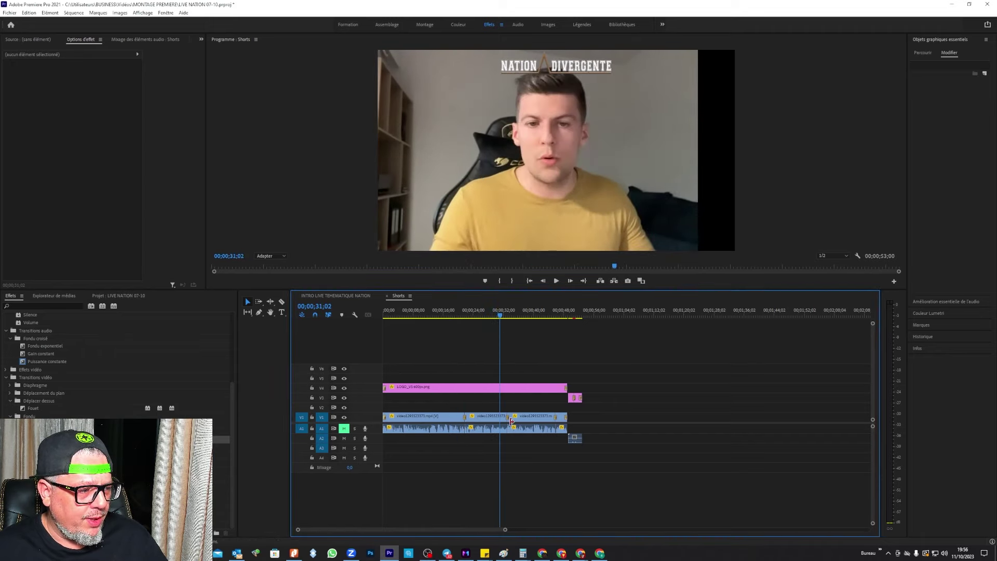
{"action": "left_click_drag", "start_coordinate": [500, 315], "coordinate": [506, 317]}
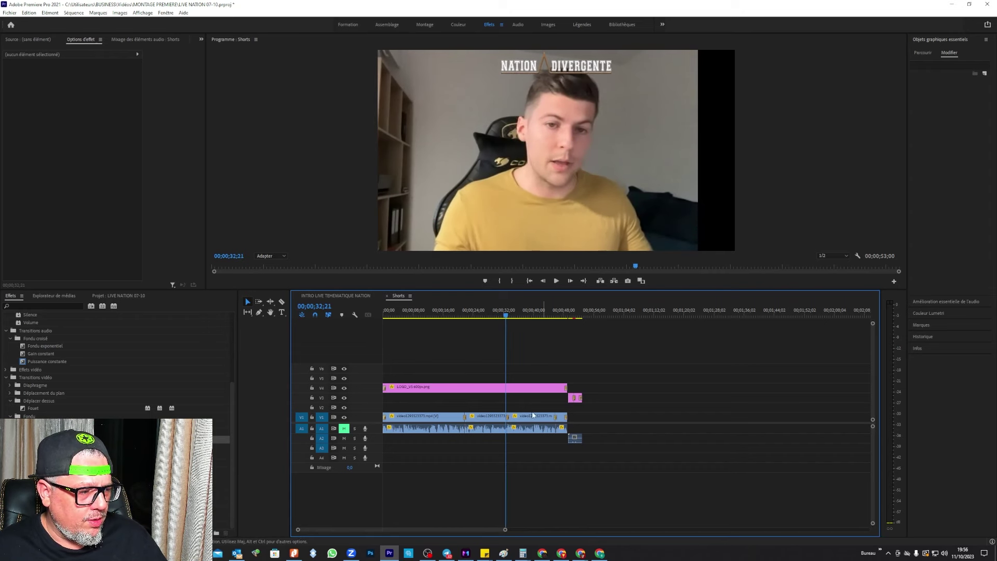
{"action": "key", "text": "space"}
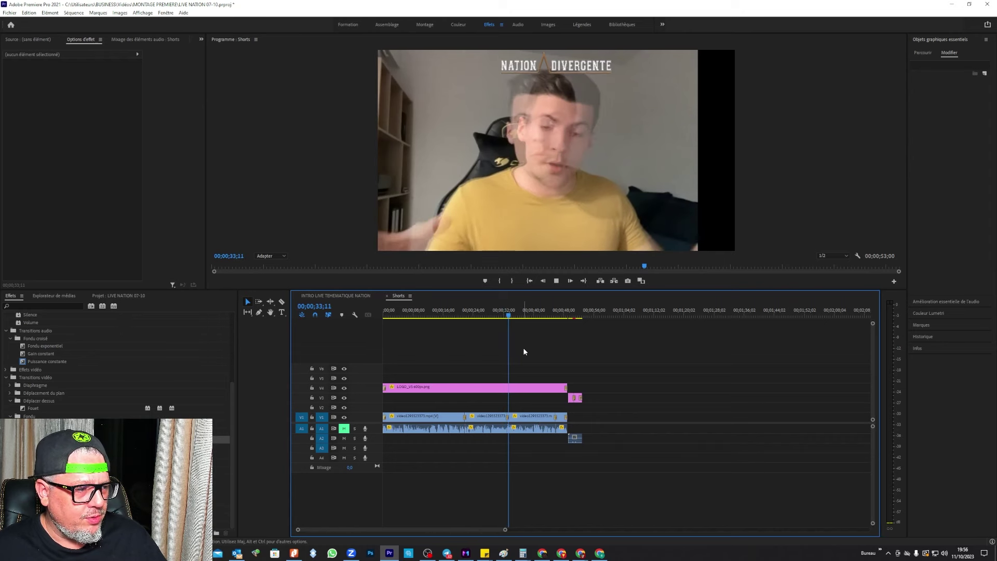
{"action": "left_click_drag", "start_coordinate": [516, 315], "coordinate": [540, 318]}
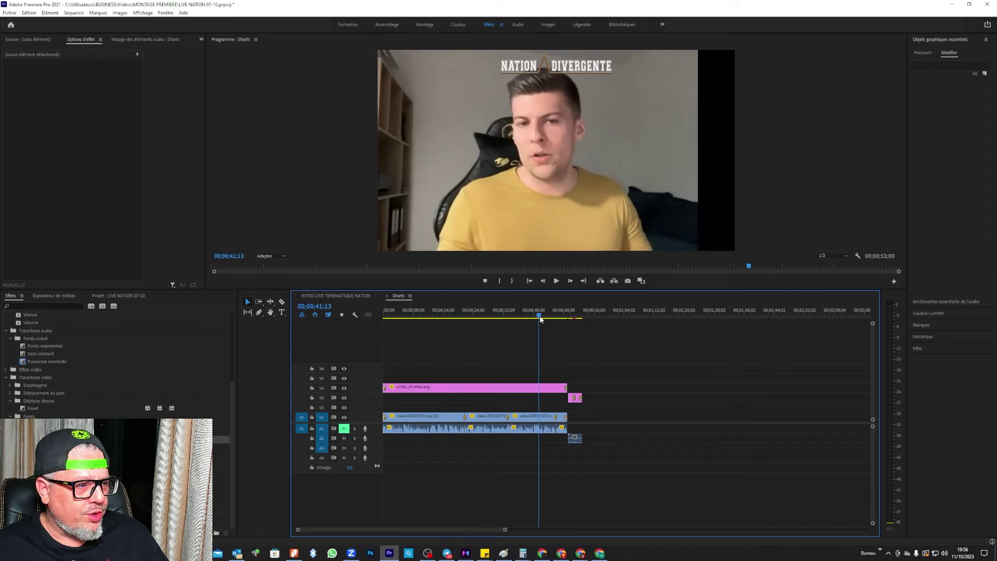
{"action": "left_click_drag", "start_coordinate": [564, 318], "coordinate": [518, 332]}
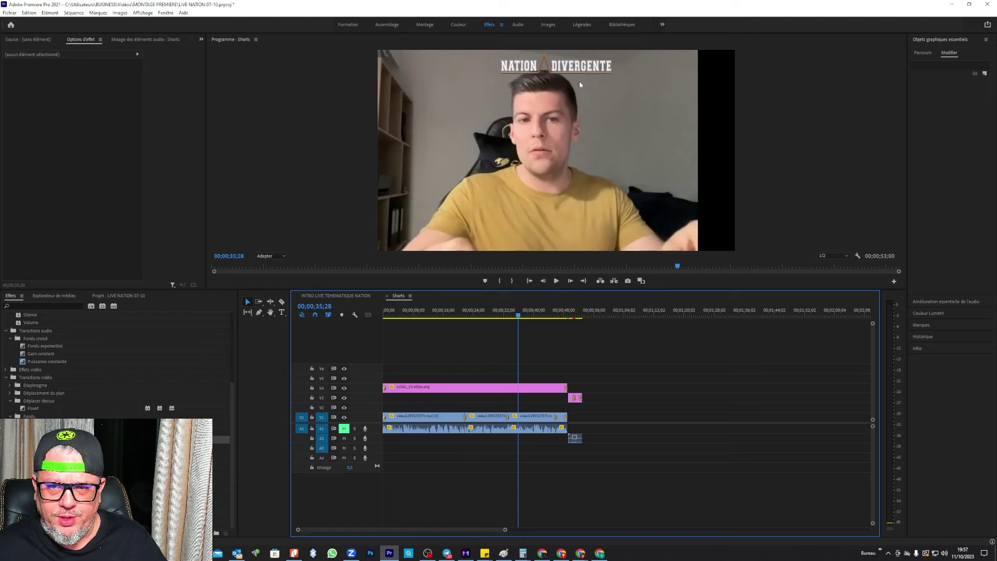
Step: Open the media export settings for the Shorts sequence and check the speaker's framing at several points of the vertical output preview
{"action": "left_click", "coordinate": [10, 13]}
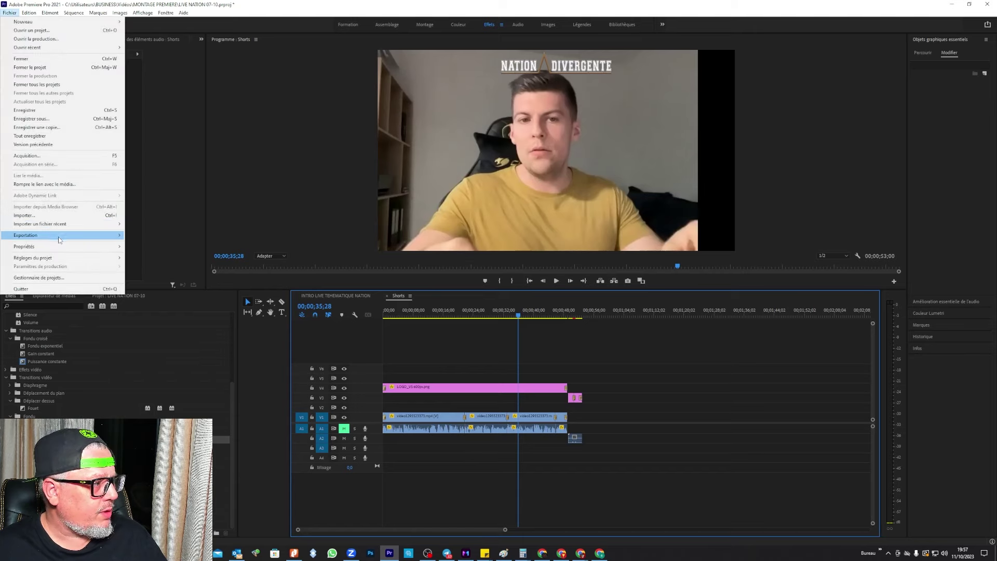
{"action": "mouse_move", "coordinate": [59, 236]}
{"action": "left_click", "coordinate": [166, 238]}
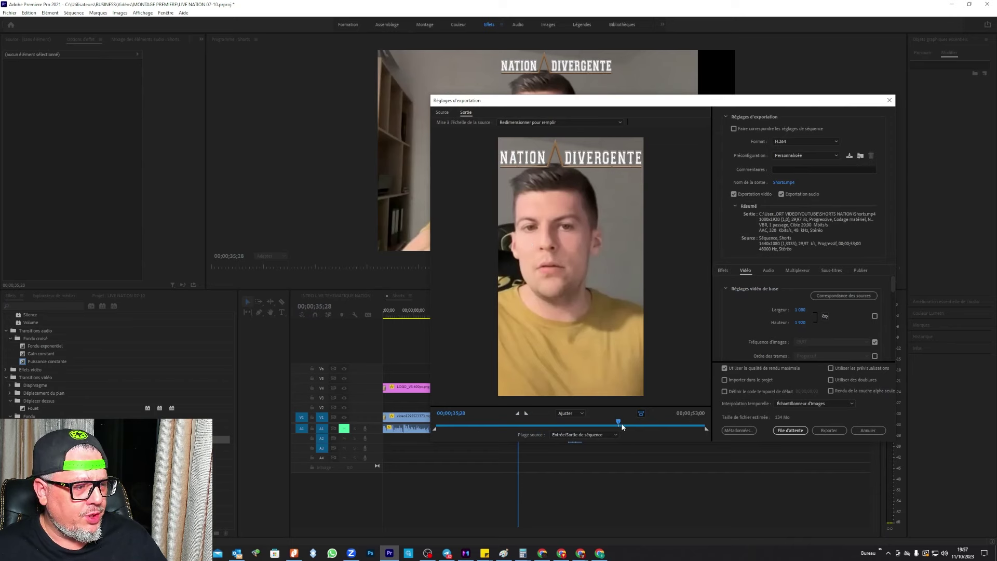
{"action": "left_click_drag", "start_coordinate": [619, 423], "coordinate": [590, 422]}
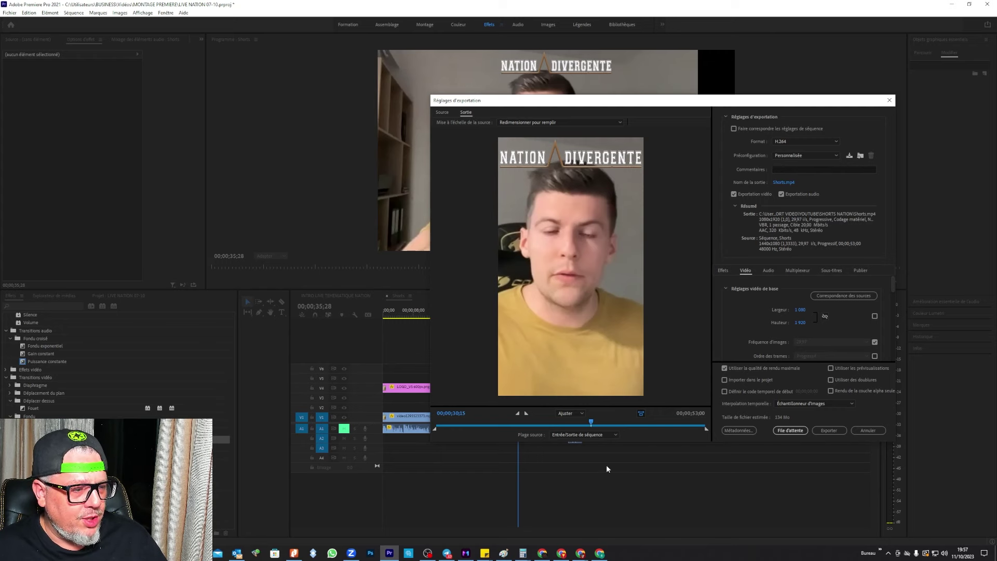
{"action": "left_click_drag", "start_coordinate": [595, 424], "coordinate": [602, 424]}
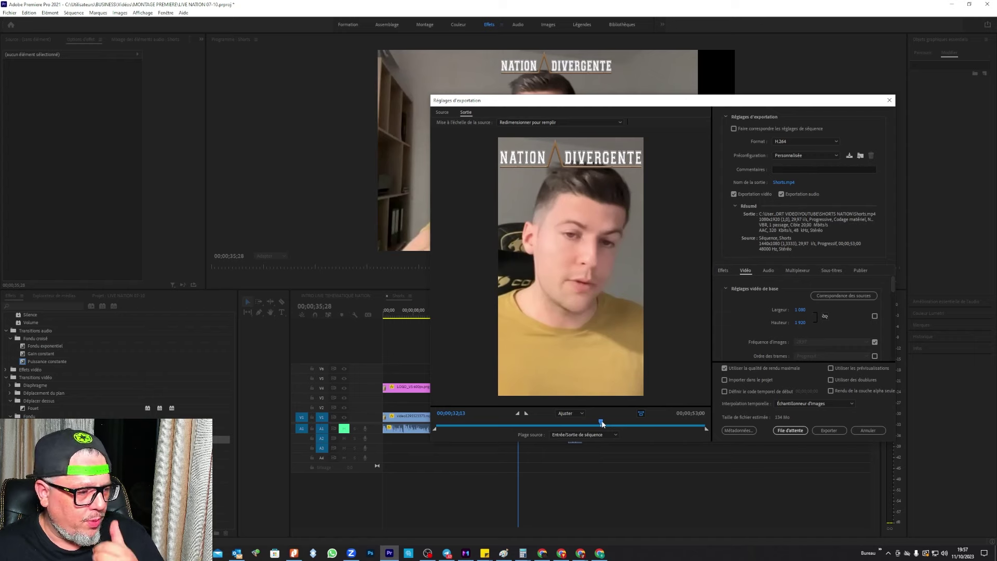
{"action": "left_click_drag", "start_coordinate": [602, 424], "coordinate": [629, 425]}
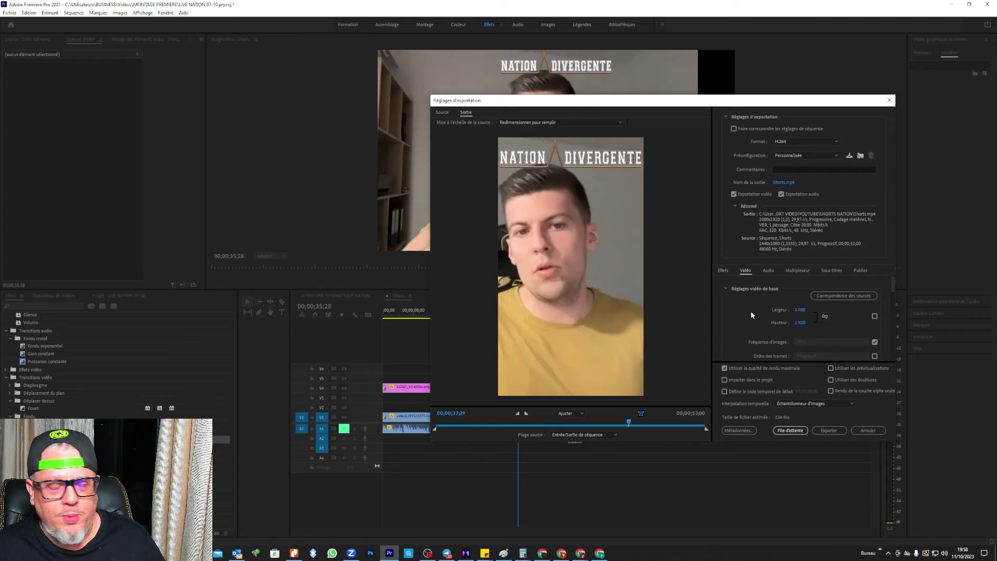
Step: Look through the basic video and encoding settings of the export
{"action": "scroll", "coordinate": [753, 320], "scroll_direction": "down", "scroll_amount": 1}
{"action": "scroll", "coordinate": [753, 317], "scroll_direction": "down", "scroll_amount": 5}
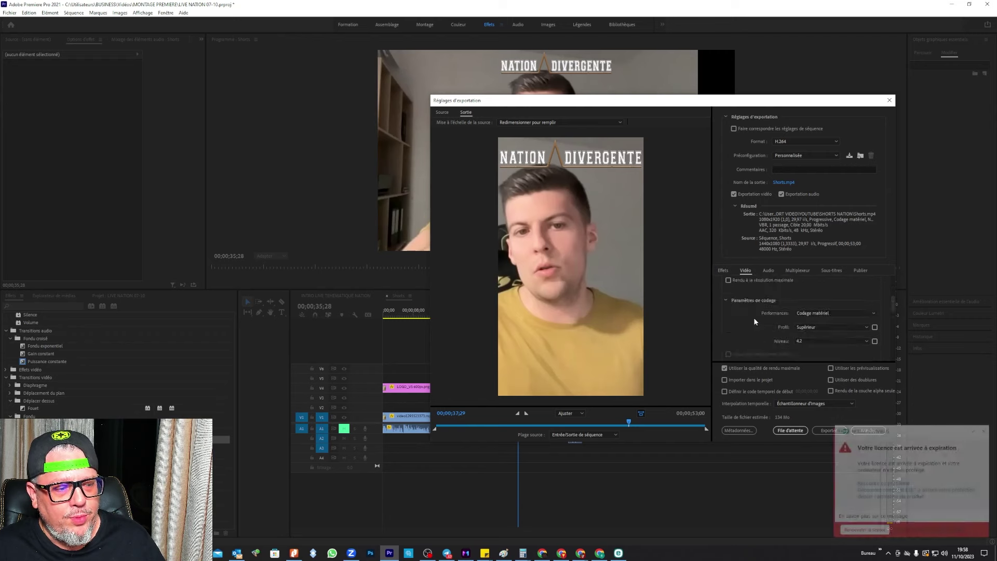
{"action": "scroll", "coordinate": [752, 317], "scroll_direction": "down", "scroll_amount": 3}
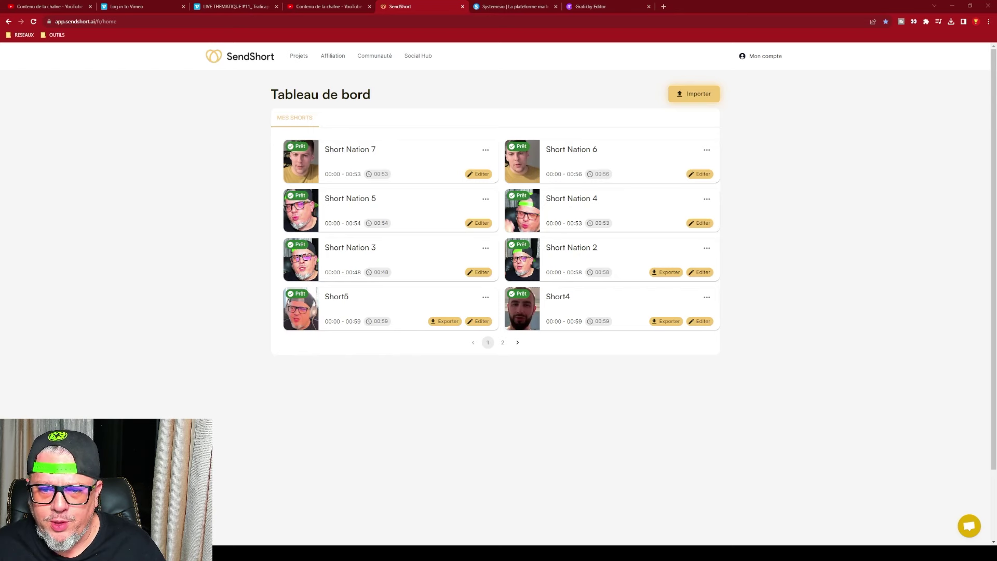
Step: Switch to SendShort, open Short Nation 3 for editing, and preview its animated subtitles with the sound muted
{"action": "left_click", "coordinate": [478, 272]}
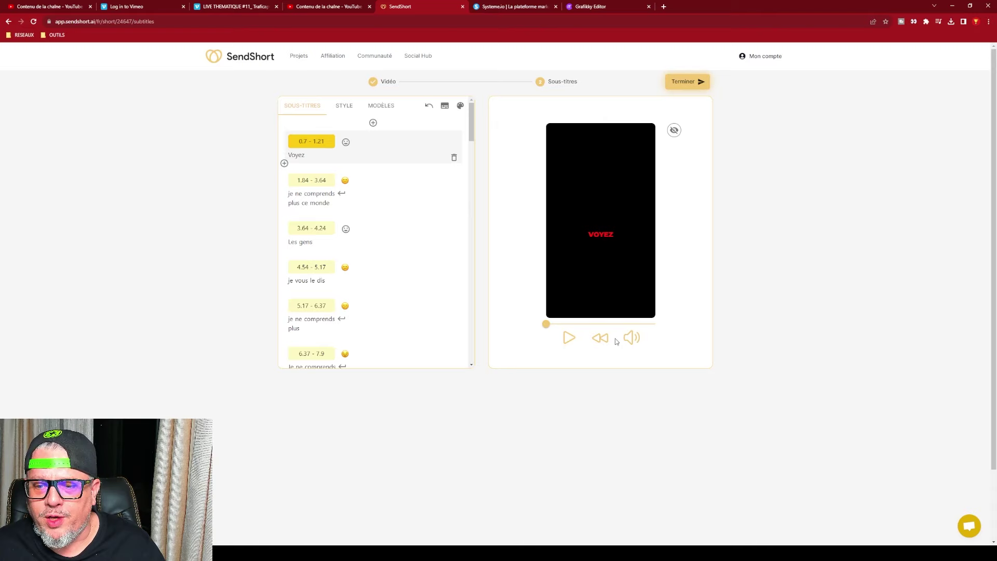
{"action": "left_click", "coordinate": [631, 338]}
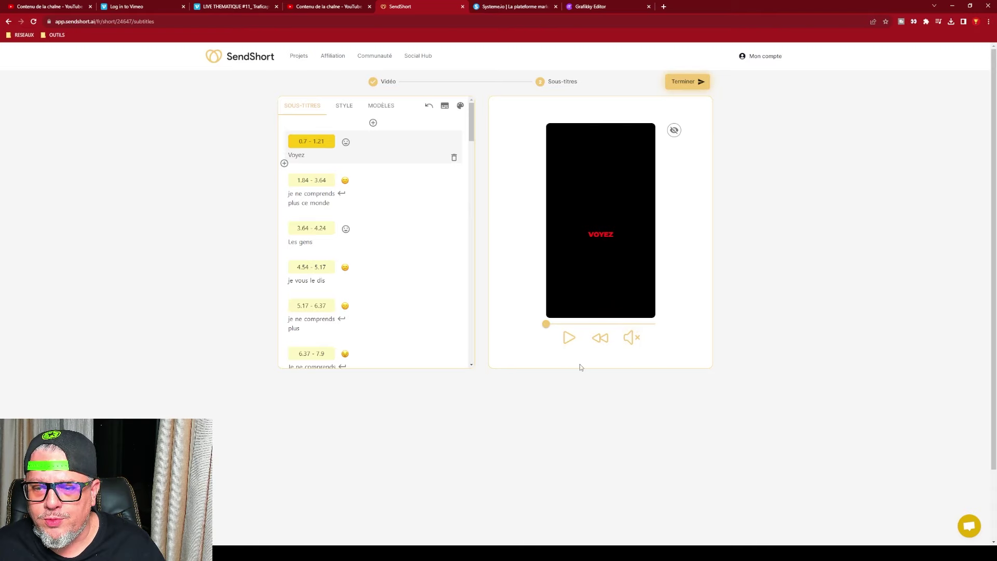
{"action": "left_click", "coordinate": [568, 339]}
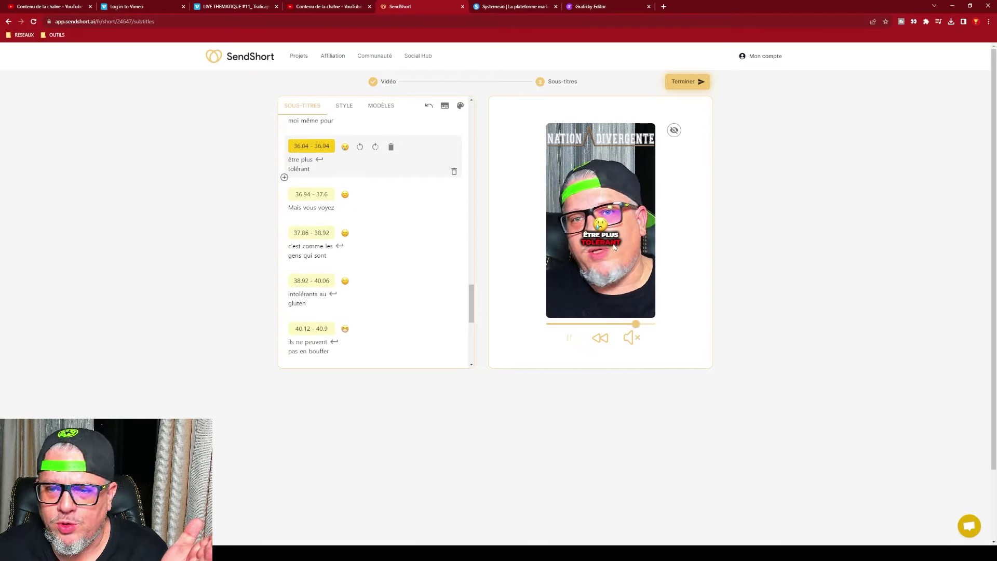
{"action": "left_click", "coordinate": [569, 338]}
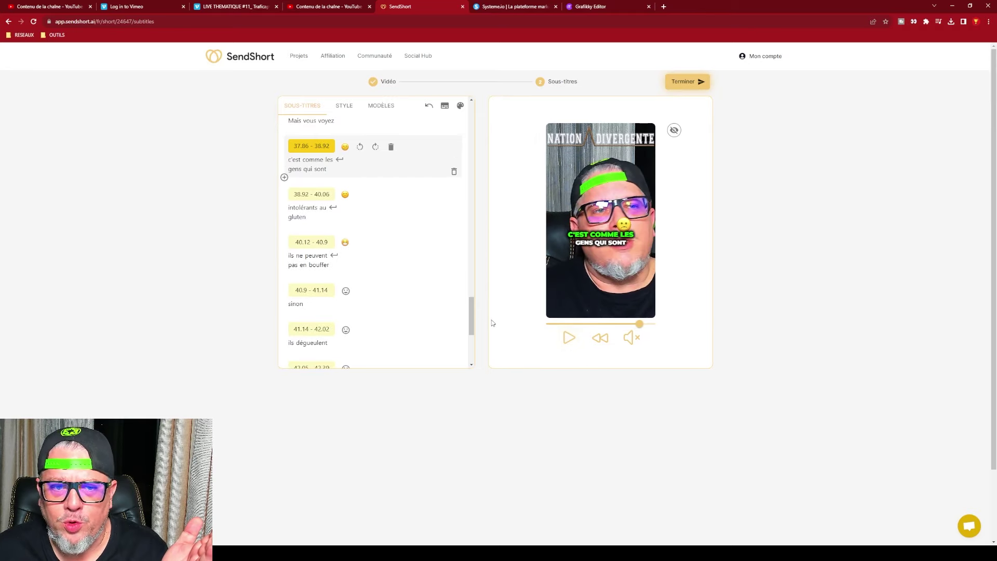
Step: Show the editing options for the word "comme" in the 37.86 - 38.92 subtitle and continue previewing the short
{"action": "left_click", "coordinate": [317, 161]}
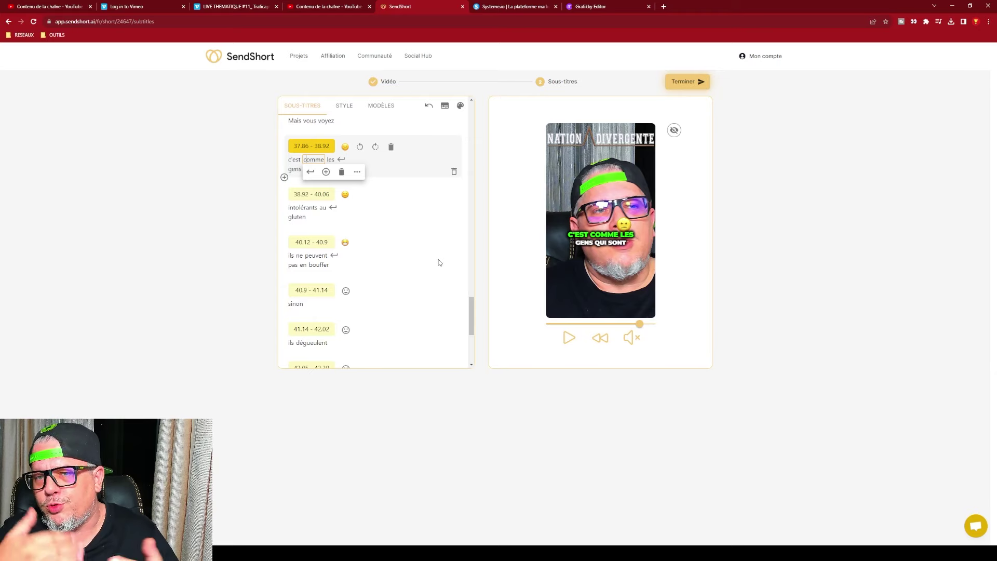
{"action": "key", "text": "space"}
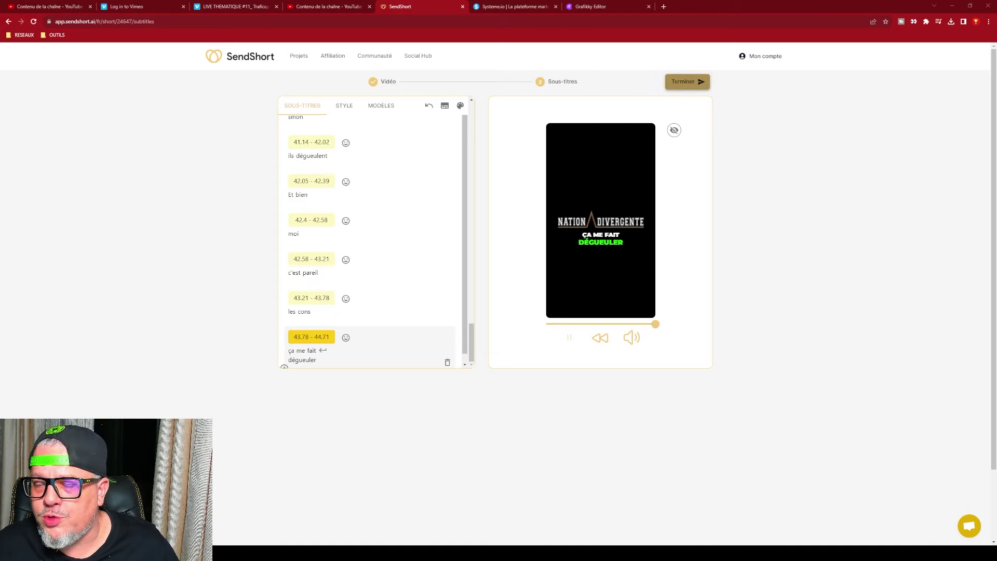
Step: Finish the subtitled short and download the rendered video
{"action": "left_click", "coordinate": [689, 82]}
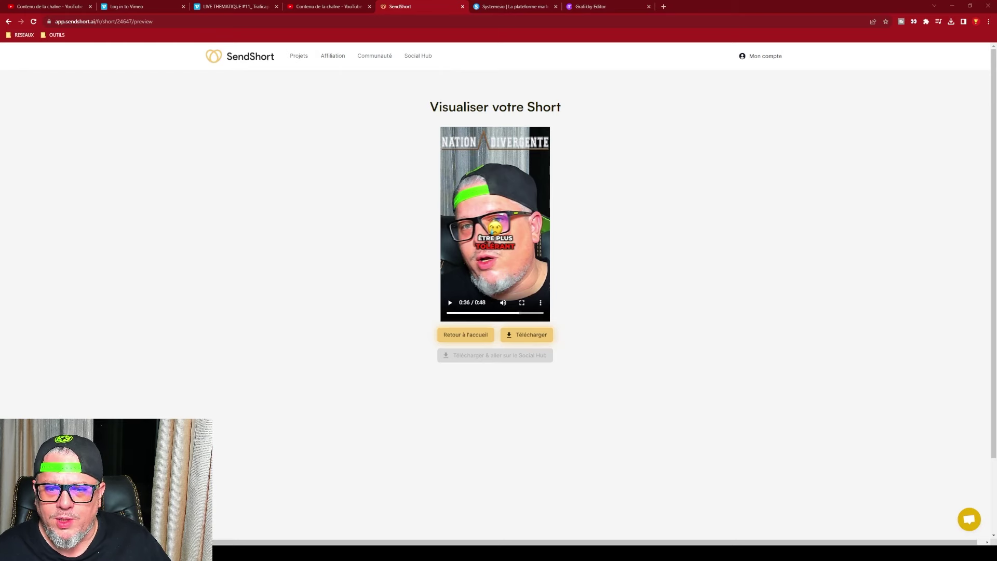
{"action": "mouse_move", "coordinate": [503, 302]}
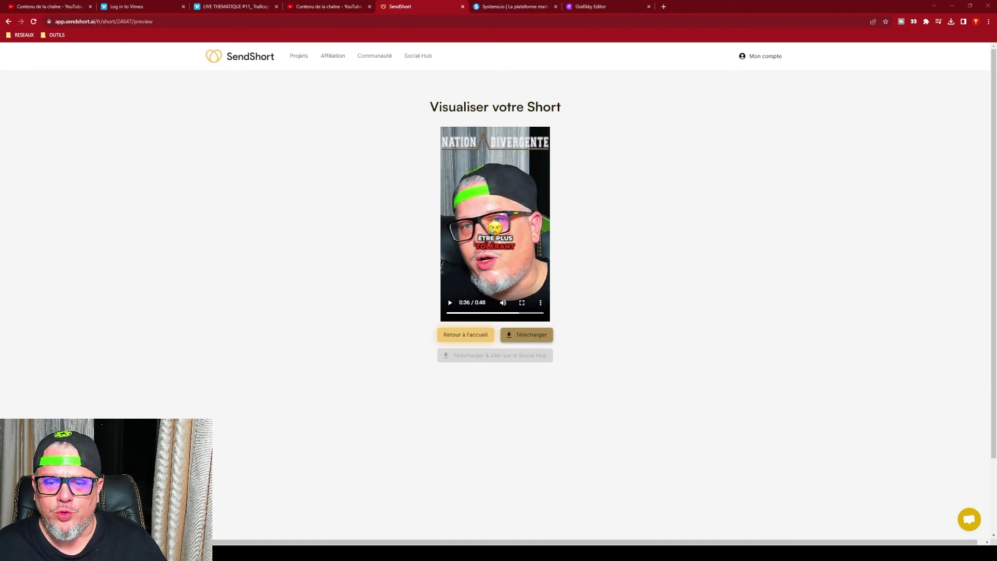
{"action": "left_click", "coordinate": [524, 335]}
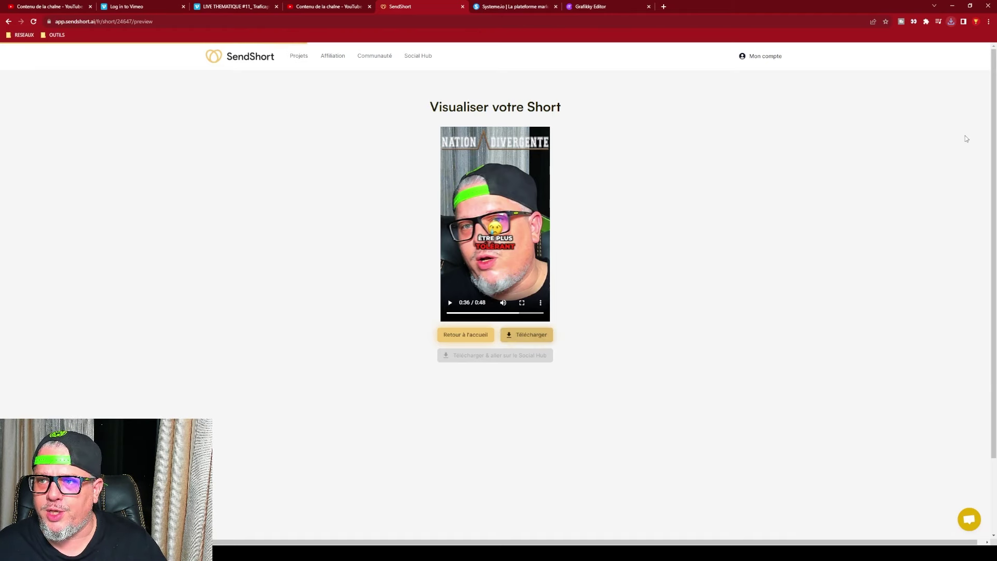